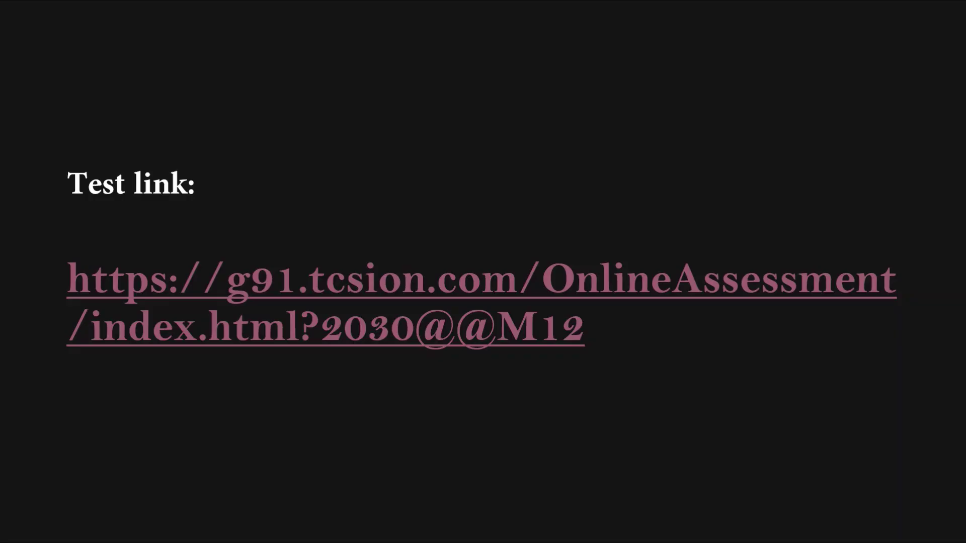
Step: Open the mock exam link, close the old Login tab, and sign in with the pre-filled credentials
click(291, 336)
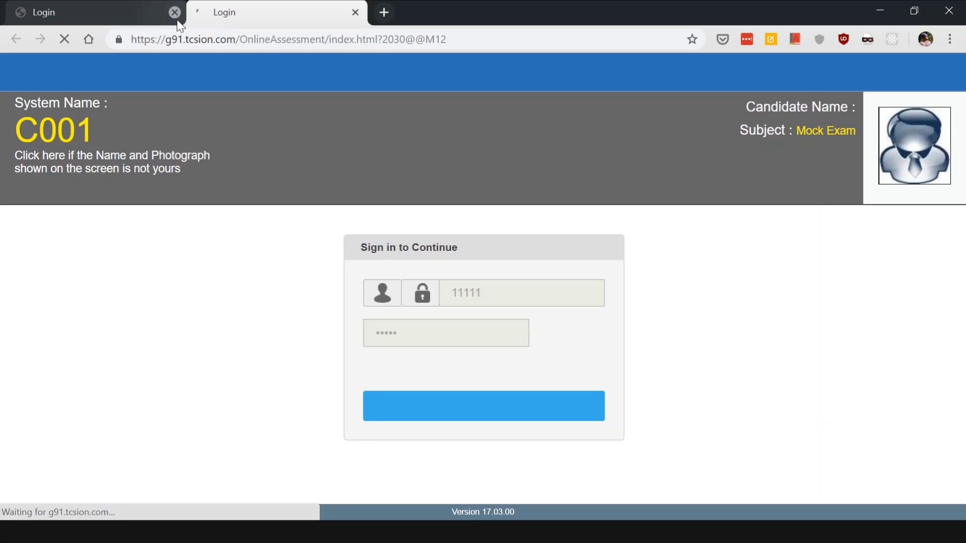
click(175, 13)
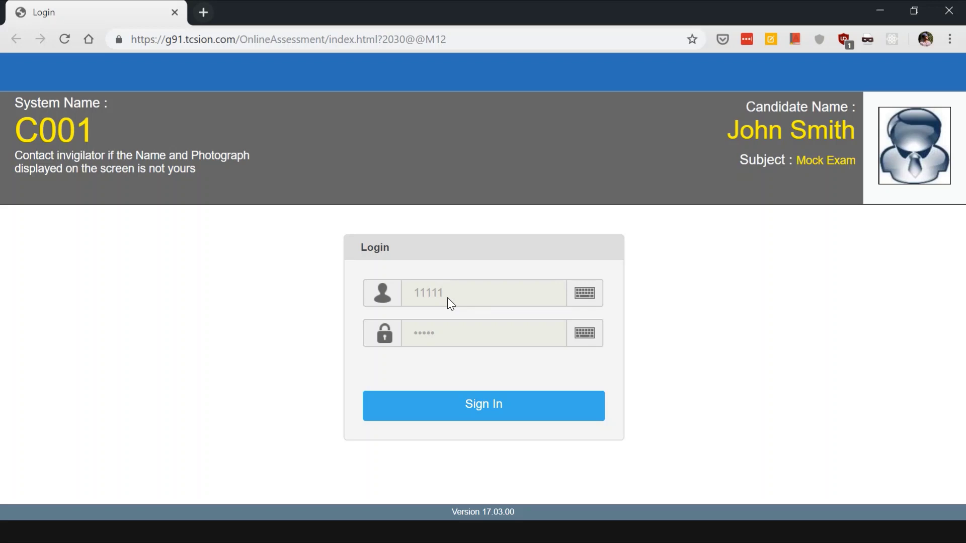
click(506, 403)
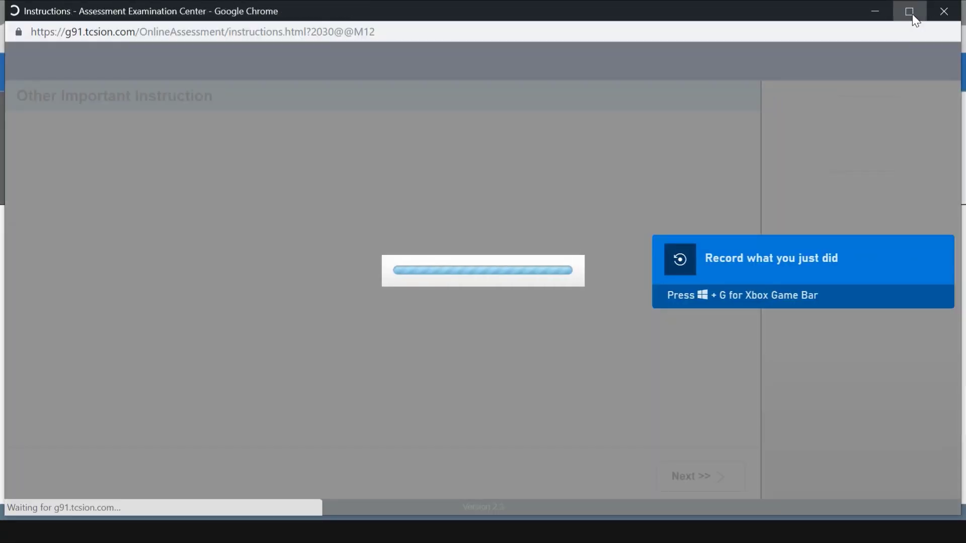
Step: Maximize the Instructions window and highlight the not-answered, answered and marked-for-review legend lines
click(911, 14)
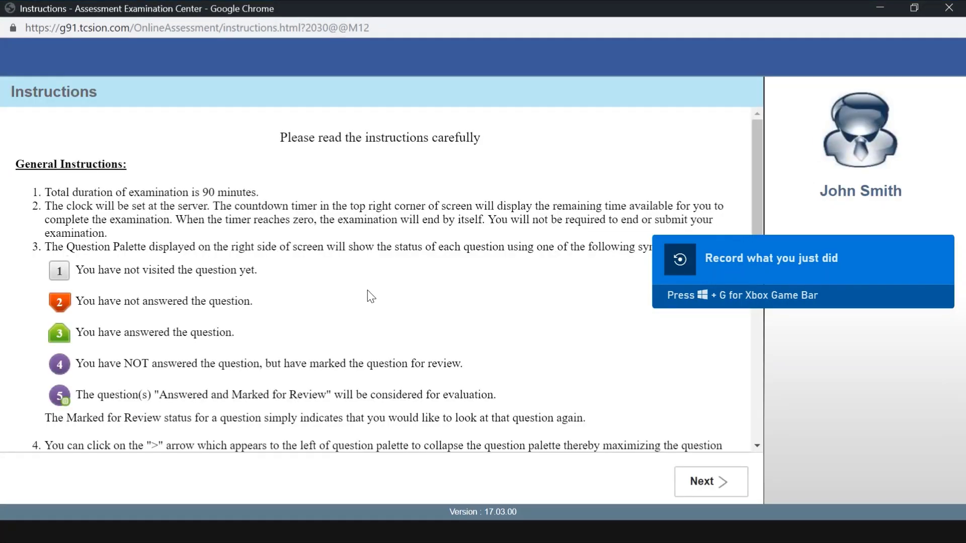
scroll(370, 297, down, 2)
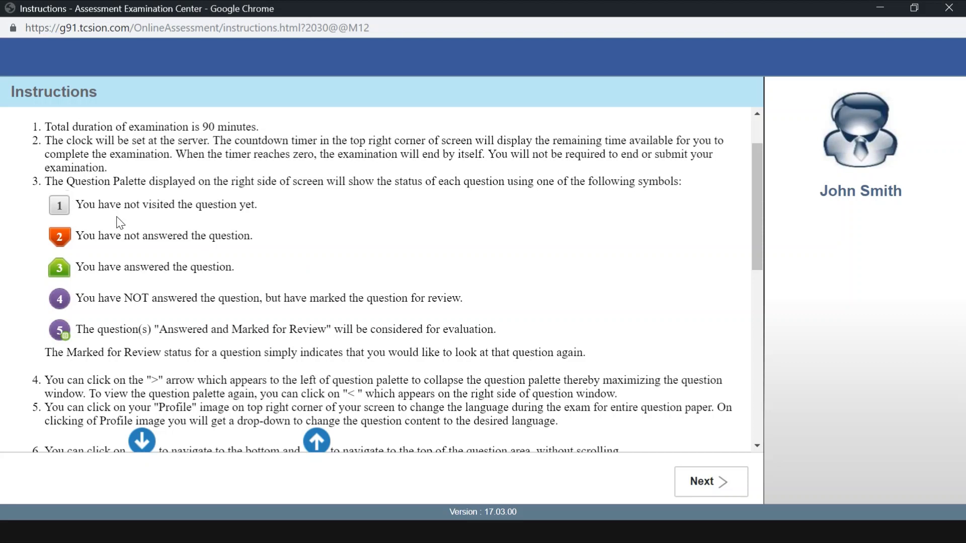
triple_click(109, 236)
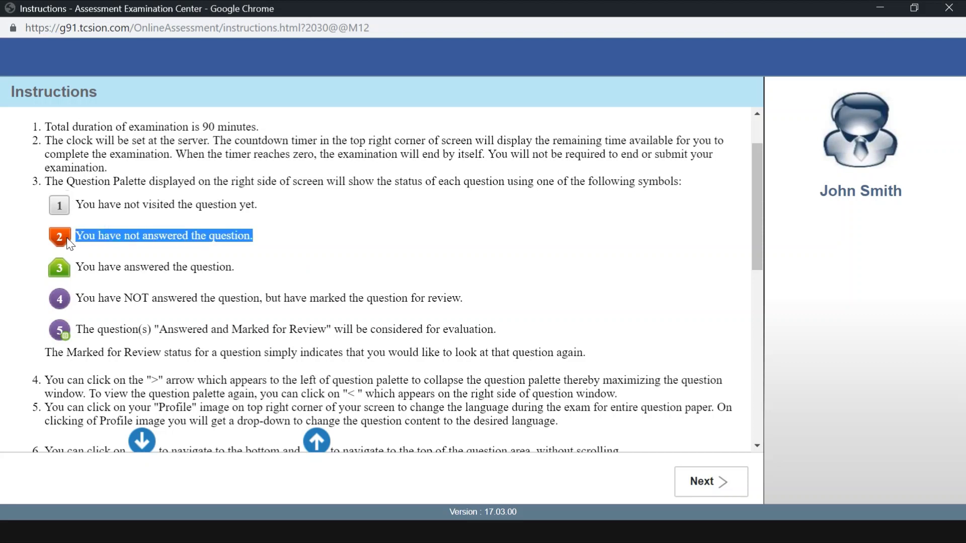
triple_click(167, 267)
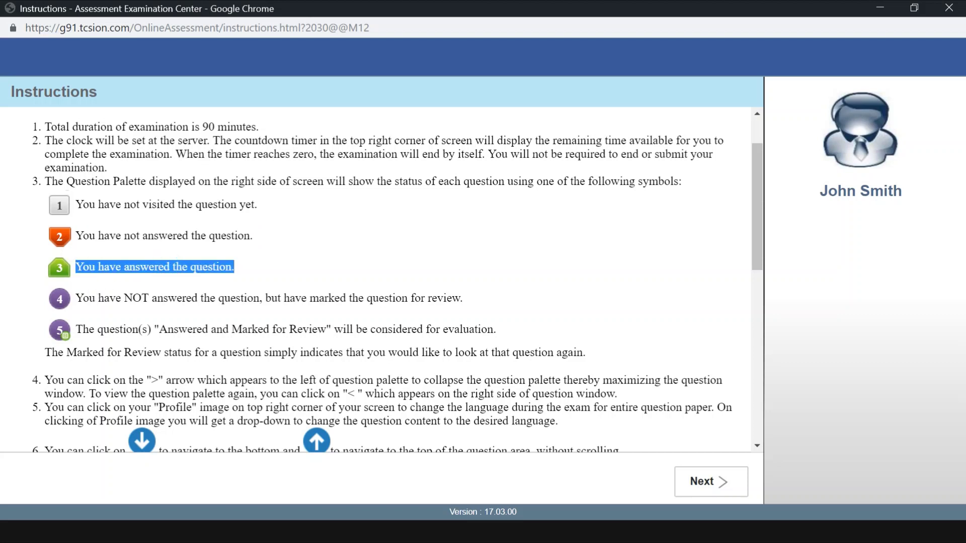
triple_click(135, 299)
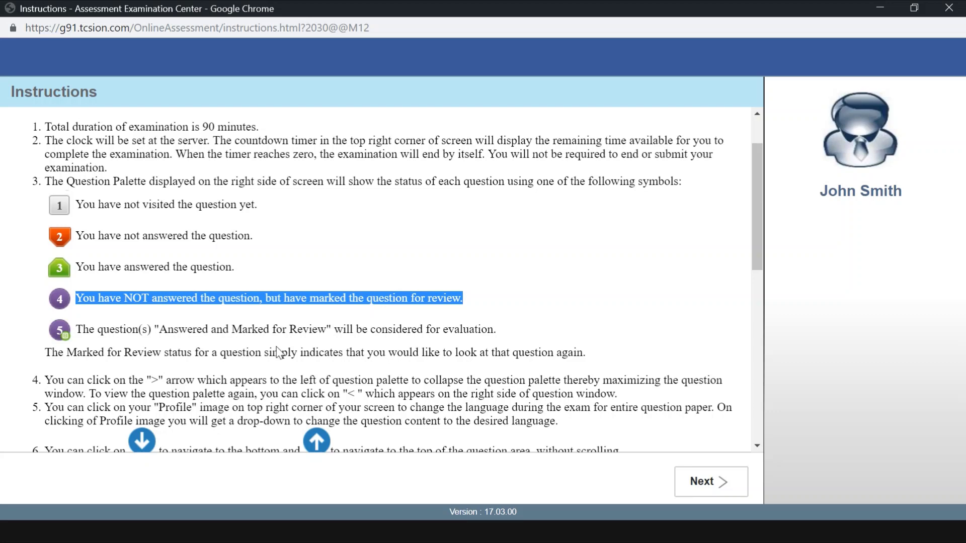
scroll(392, 428, down, 15)
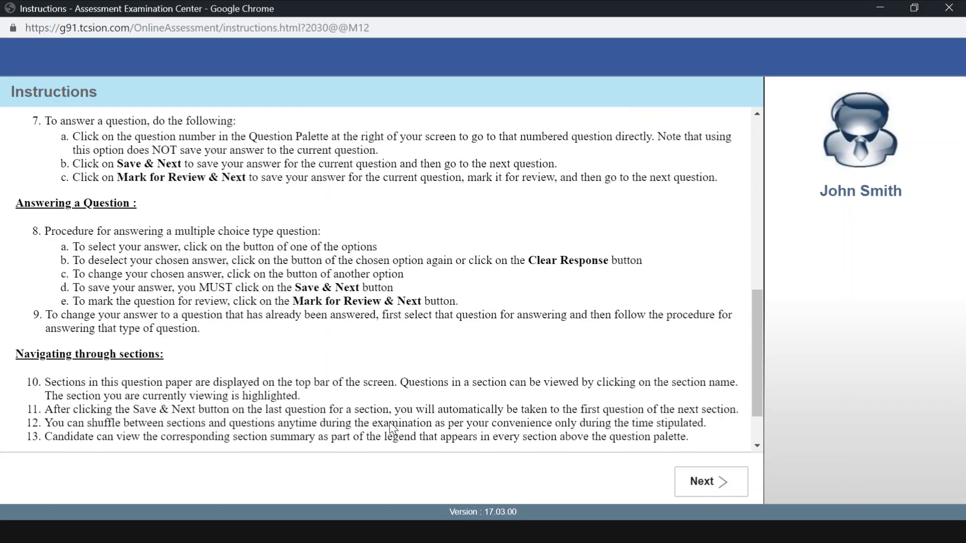
scroll(442, 329, up, 3)
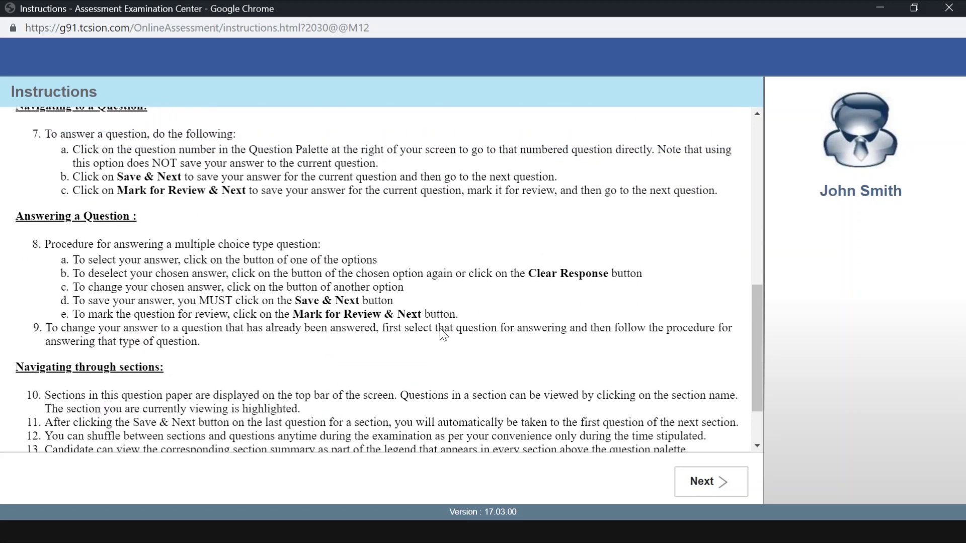
Step: Go to the second instructions page, tick the declaration checkbox and start the test
click(701, 488)
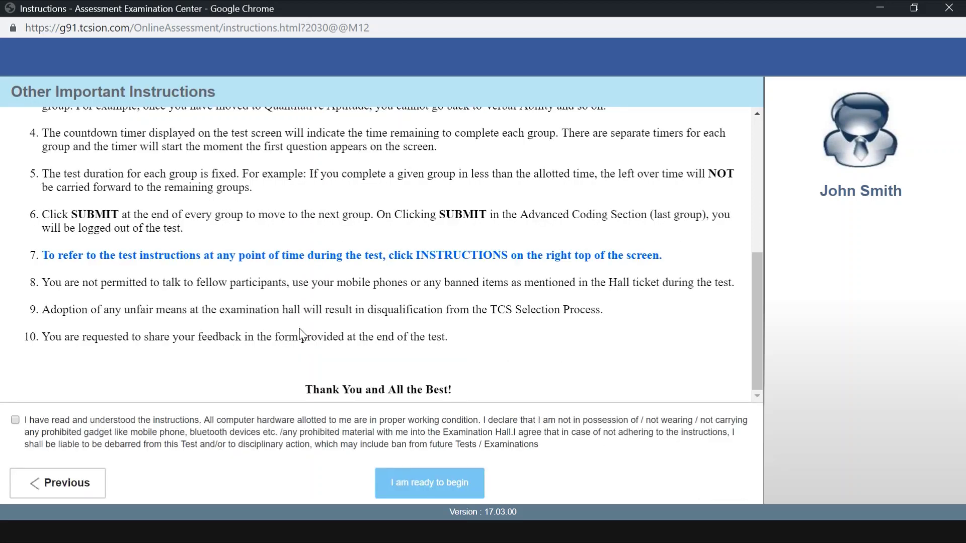
click(15, 420)
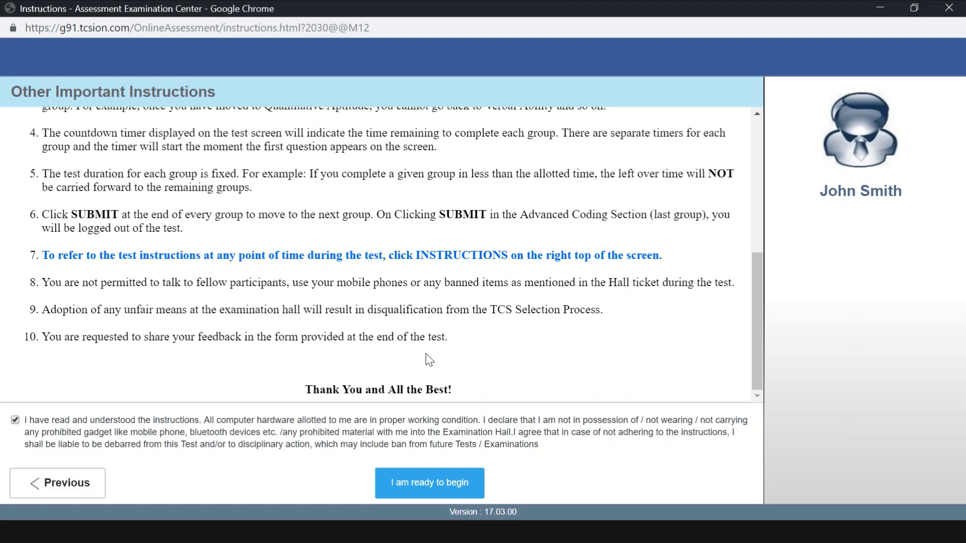
click(443, 484)
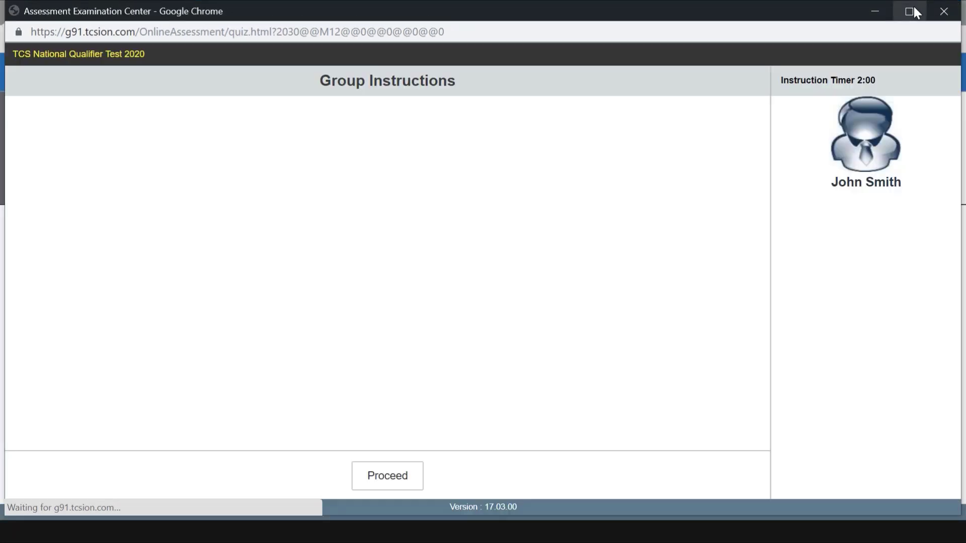
Step: Maximize the quiz window and proceed past the Group 1 Verbal Ability guidelines
click(913, 12)
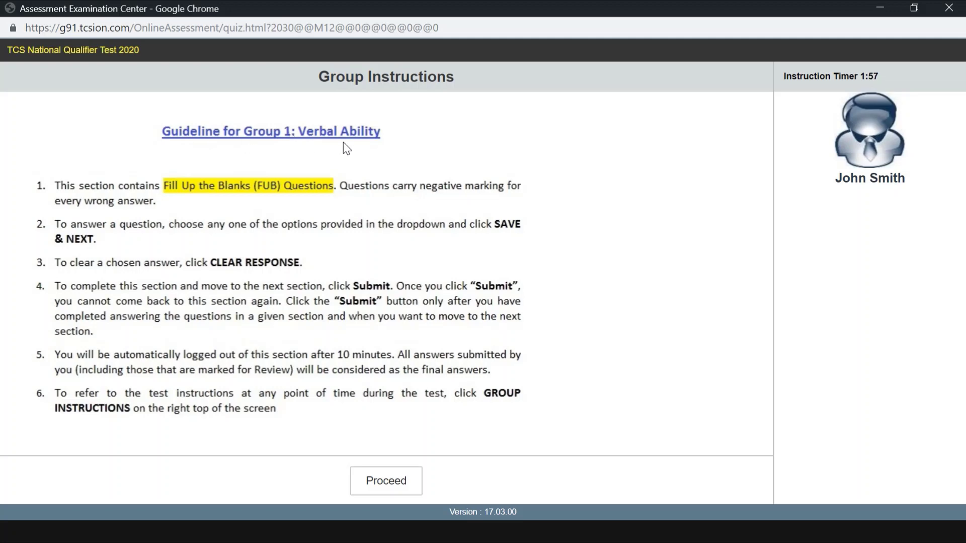
click(385, 482)
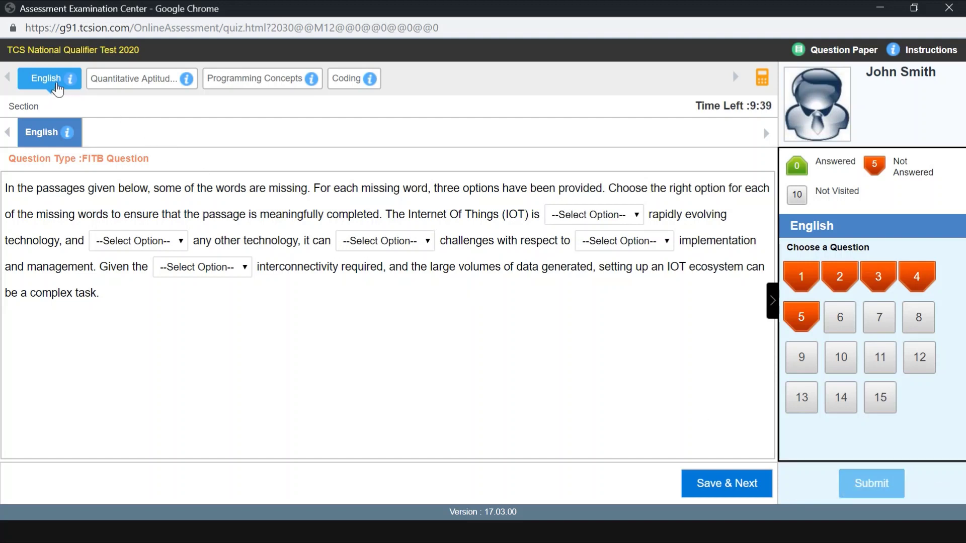
Step: Check the first blank's word choices without picking one, then submit the English section unanswered
mouse_move(70, 88)
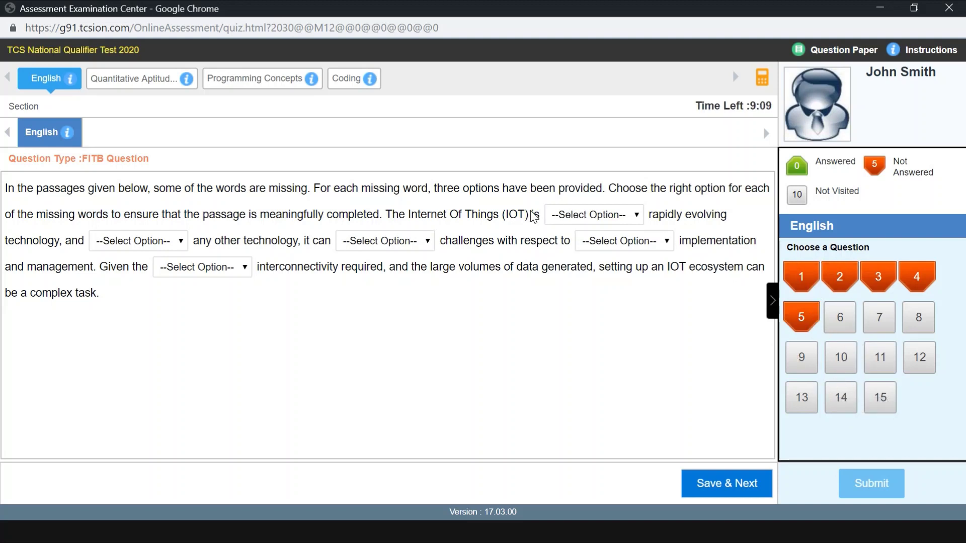
click(568, 216)
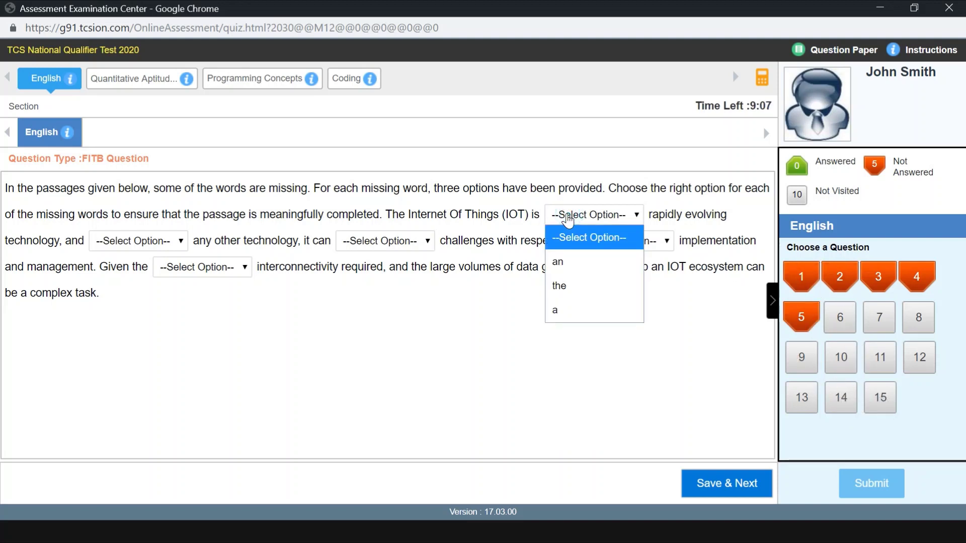
click(470, 337)
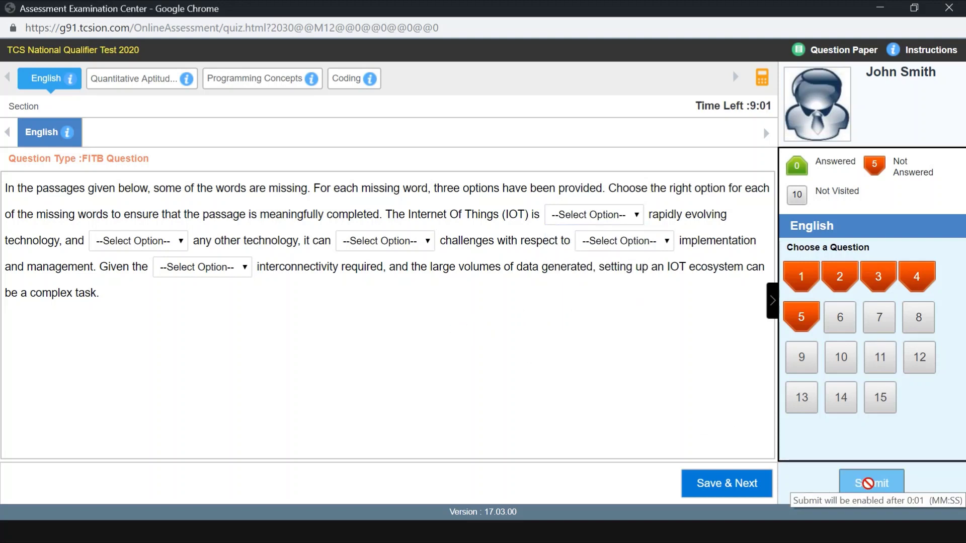
click(869, 493)
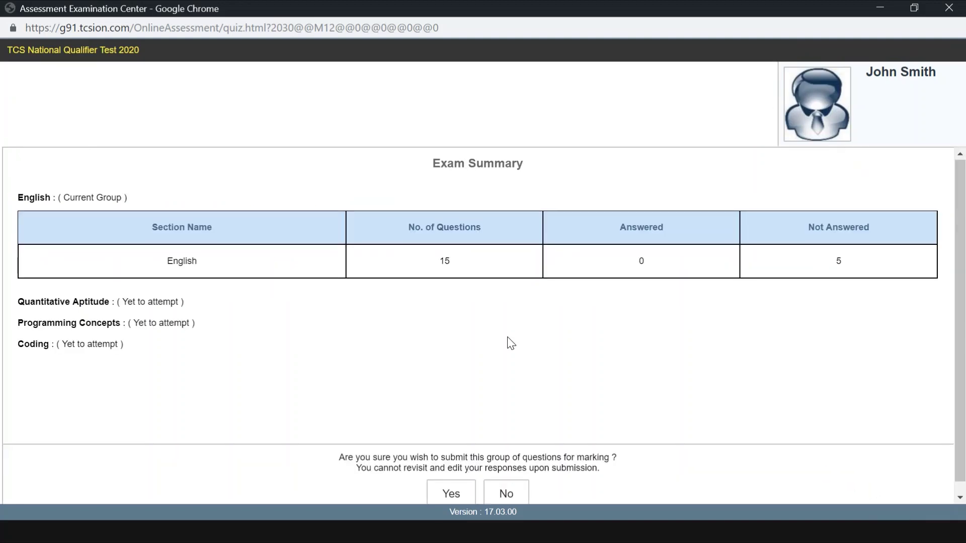
Step: Confirm the English submission on the Exam Summary and group prompt, then proceed past the Group 2 instructions
scroll(509, 343, down, 1)
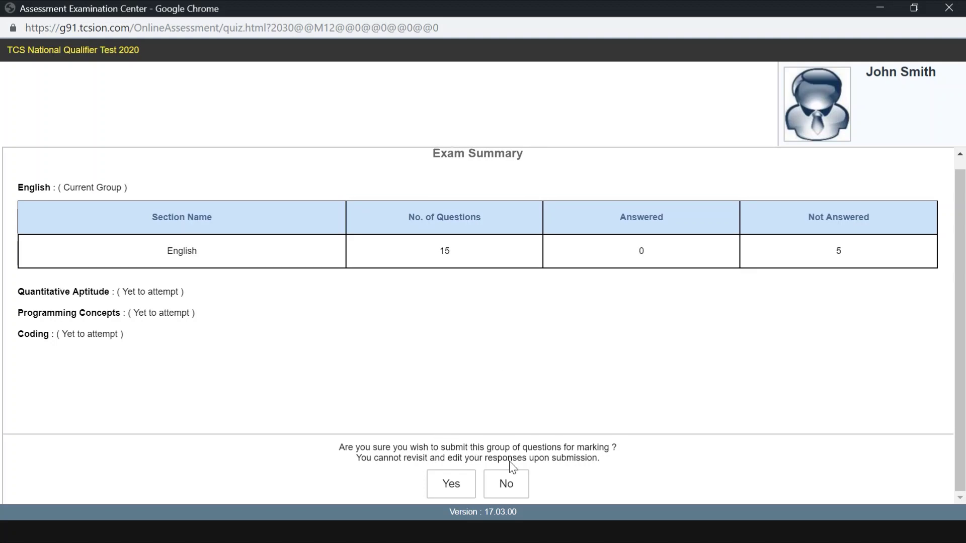
click(450, 488)
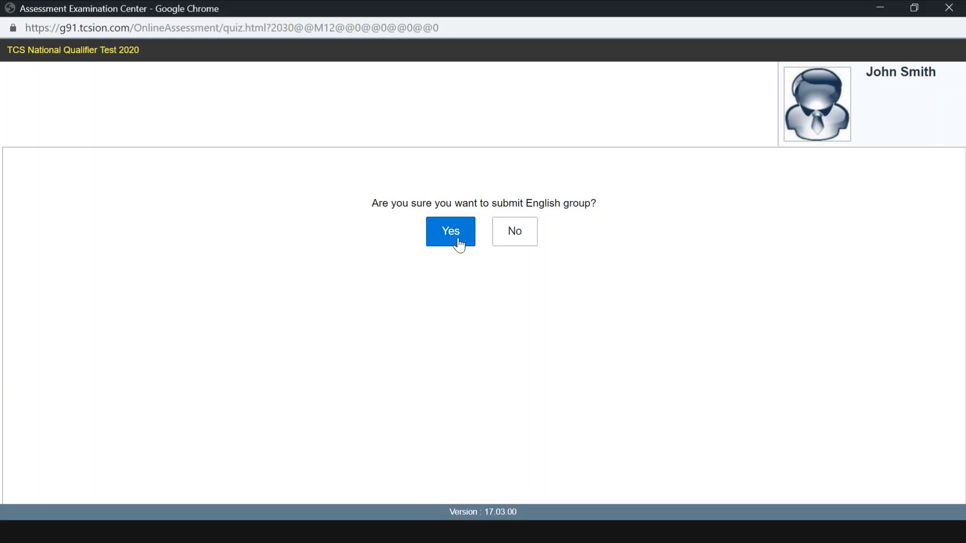
click(459, 245)
scroll(343, 332, down, 6)
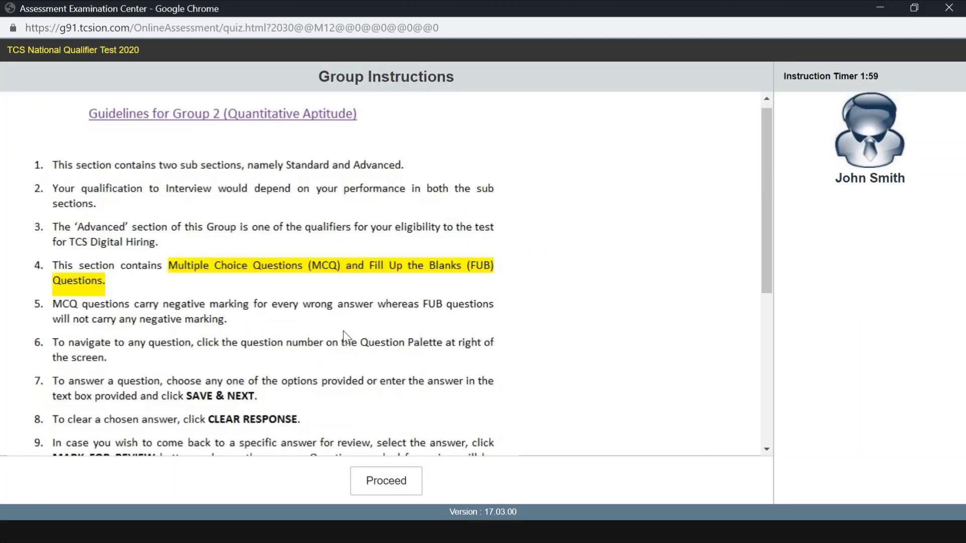
click(360, 491)
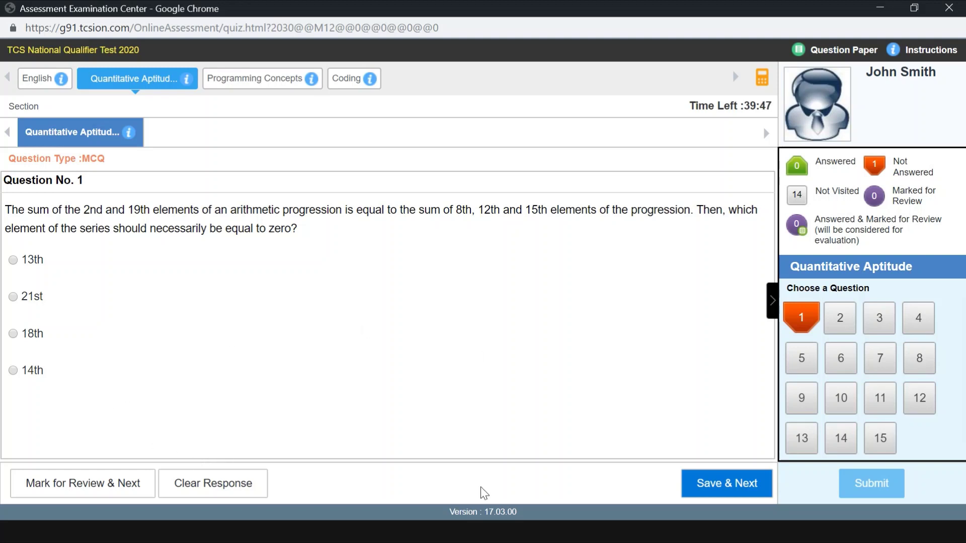
click(723, 498)
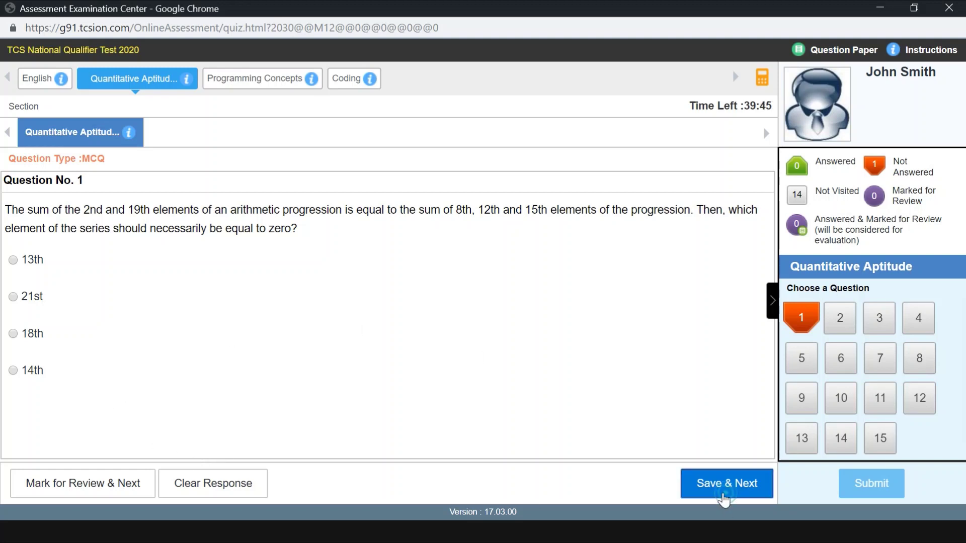
click(724, 498)
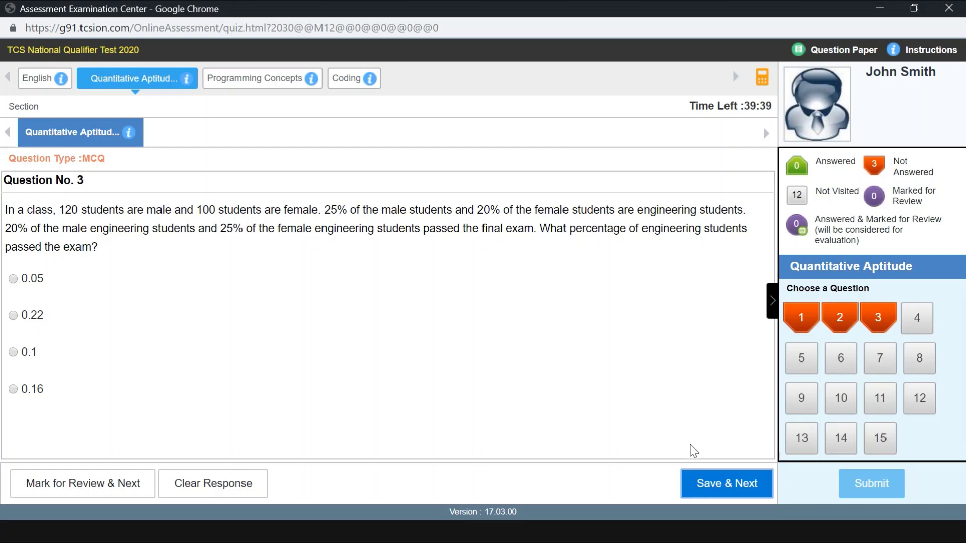
click(725, 490)
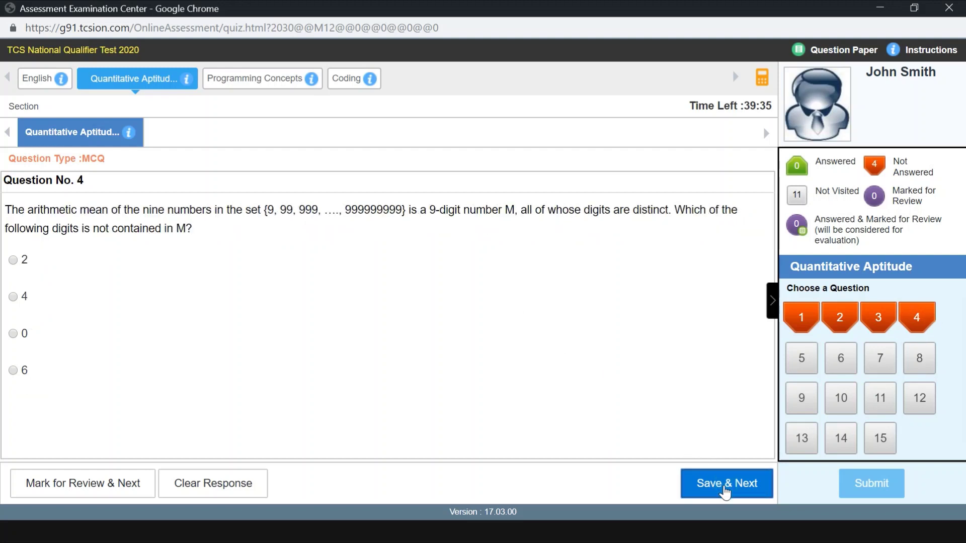
click(725, 491)
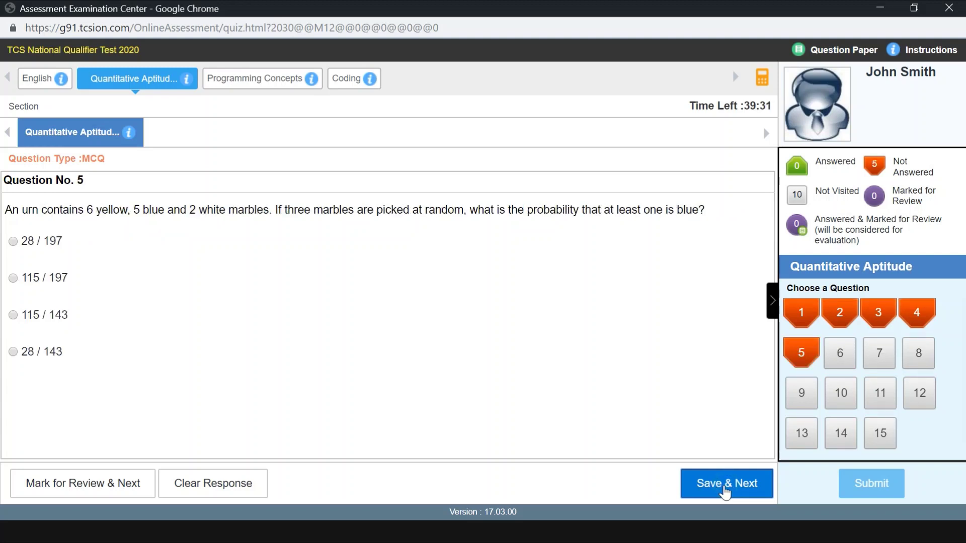
click(725, 491)
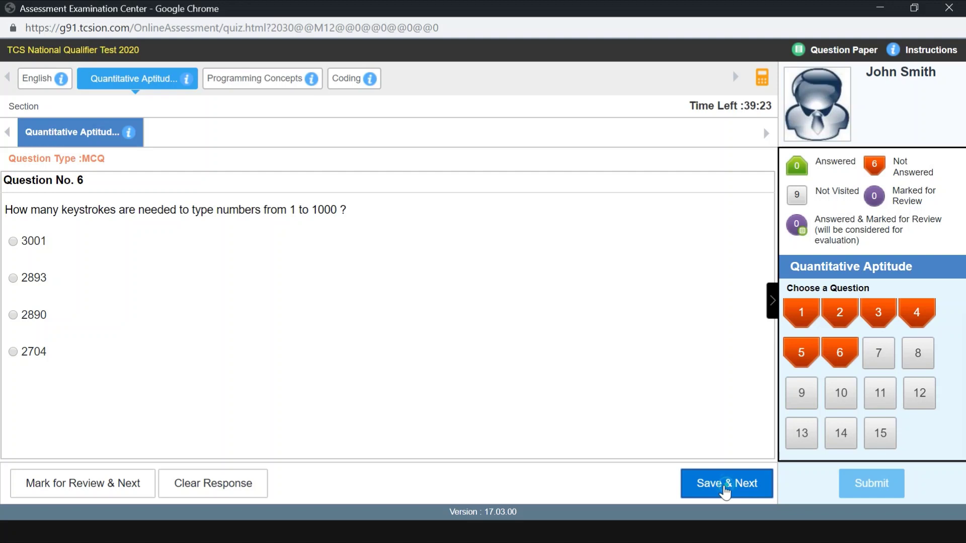
click(724, 491)
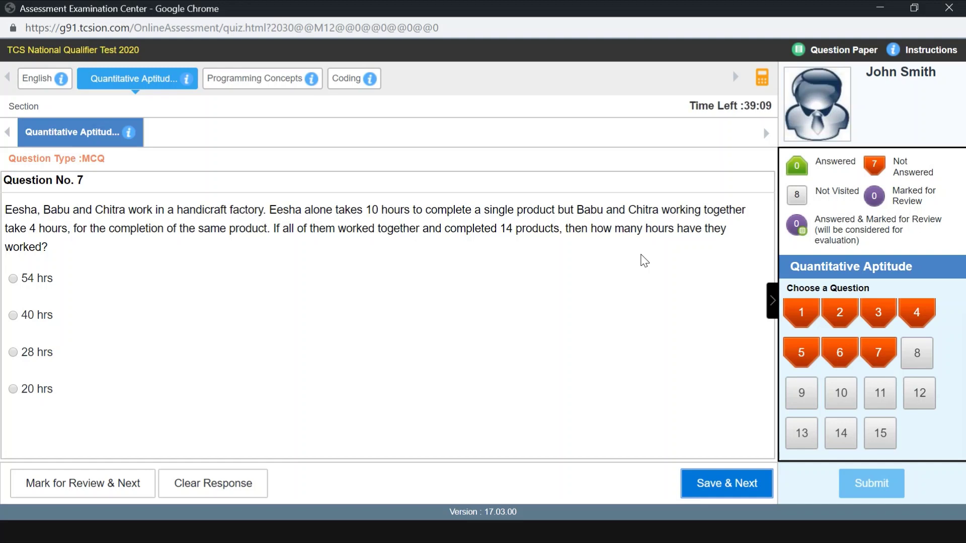
Step: Submit and confirm the Quantitative Aptitude section, then proceed past the Group 3 guidelines
click(868, 482)
click(456, 490)
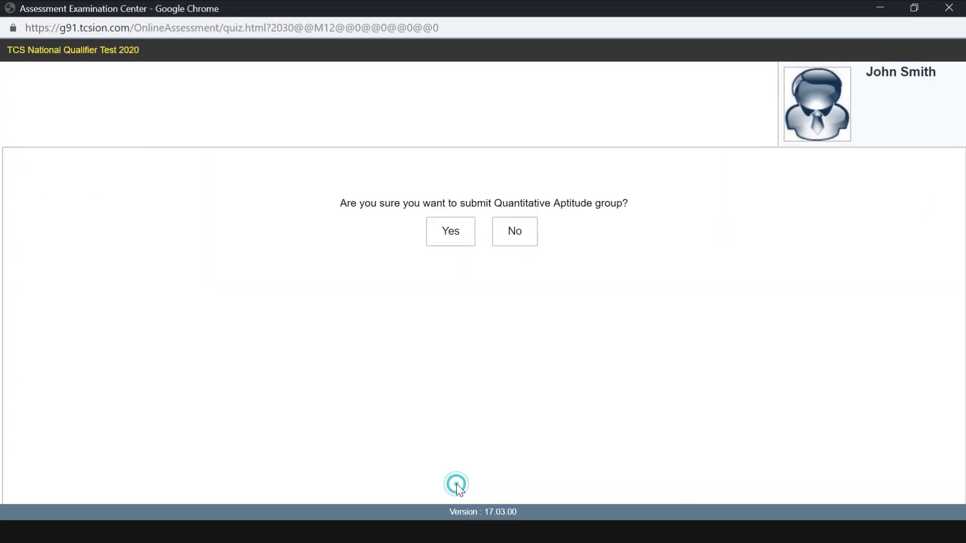
click(451, 241)
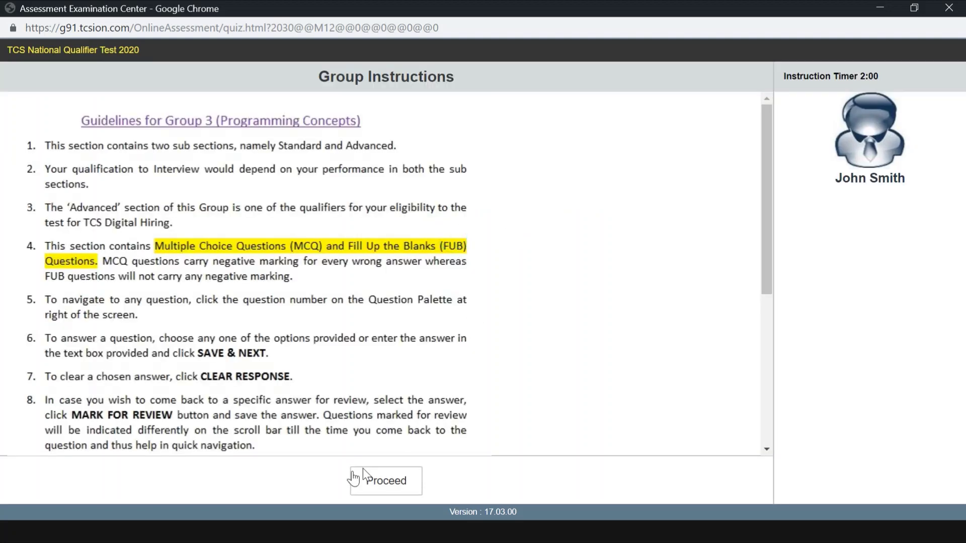
scroll(356, 363, down, 5)
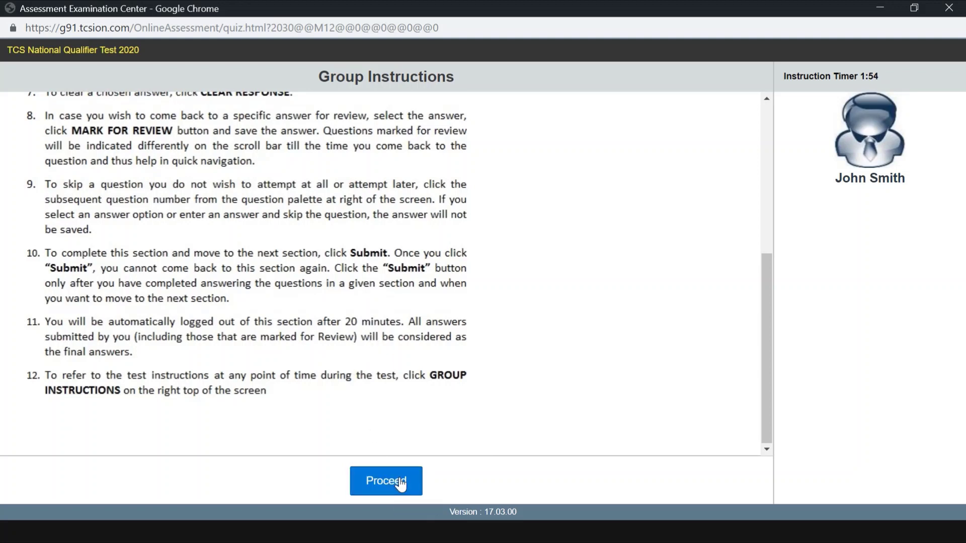
click(401, 483)
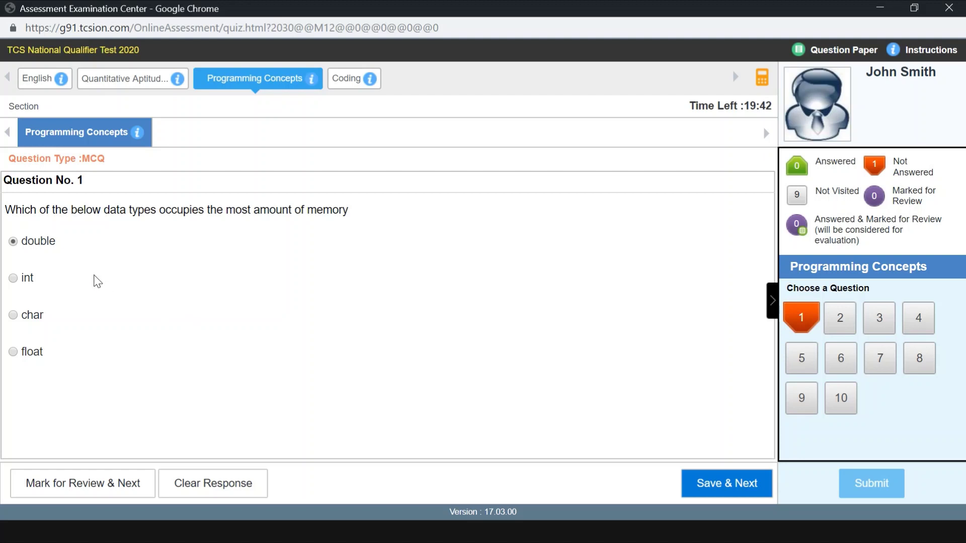
Step: Save 'double' as the Question 1 answer and advance to Question 2
click(734, 487)
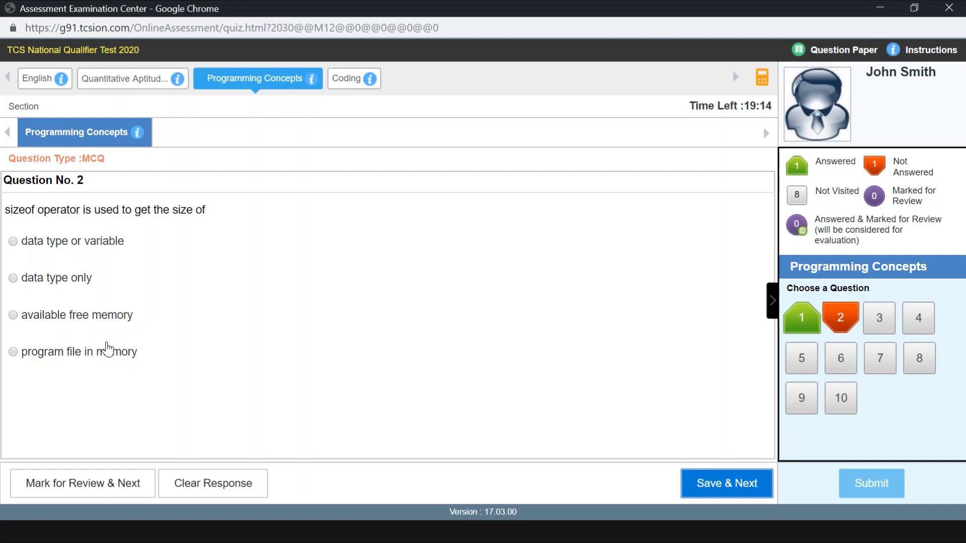
Step: Answer Question 2 with 'data type or variable' and save to reach Question 3
click(116, 245)
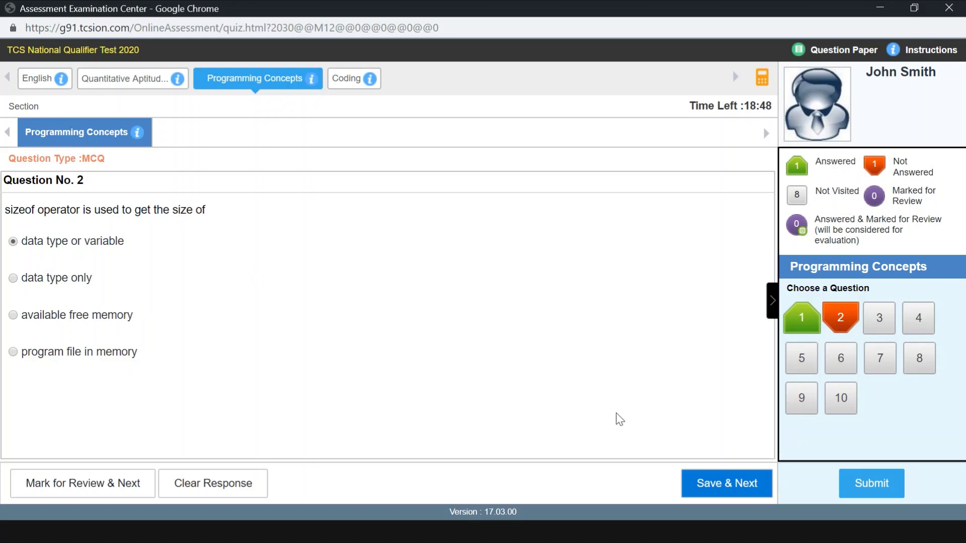
click(701, 492)
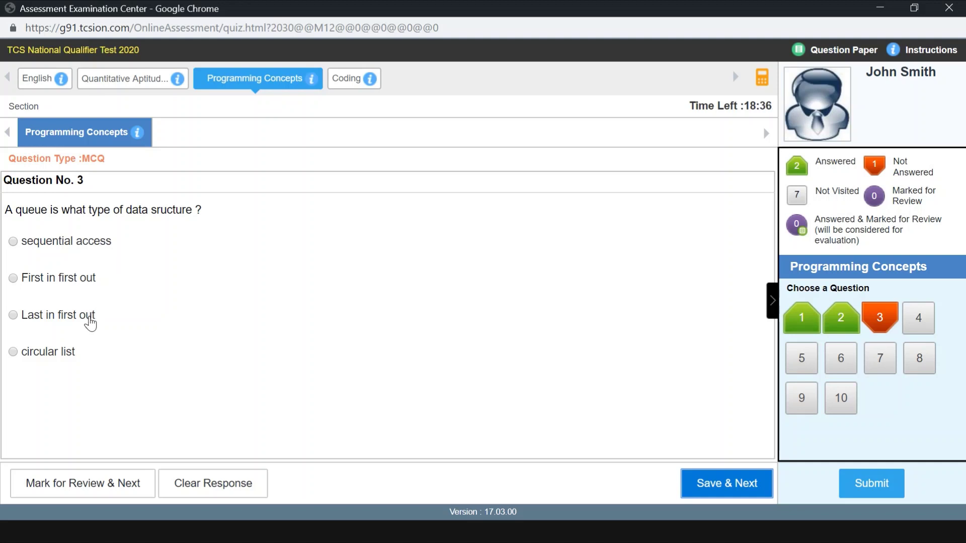
Step: Launch Paint from the Start search and maximize its window
key(super)
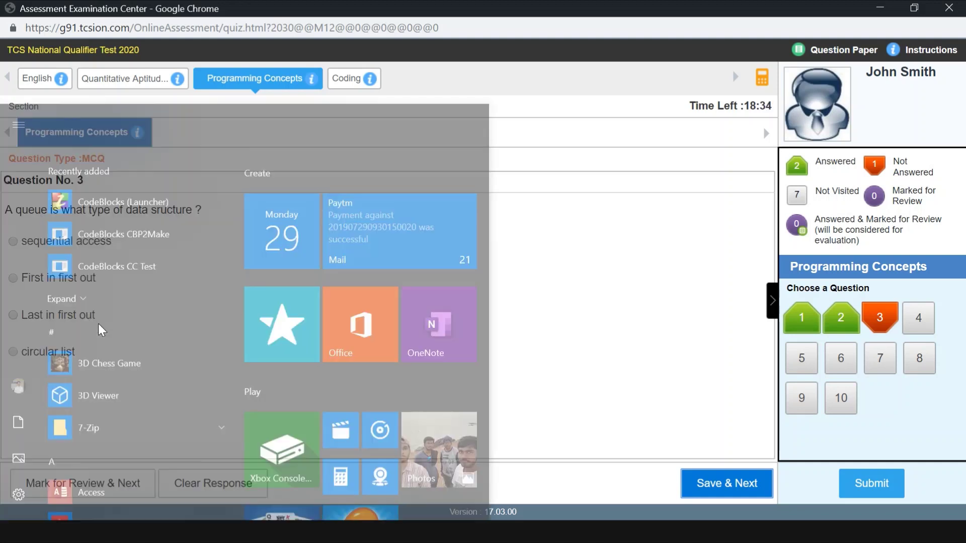
text(paint)
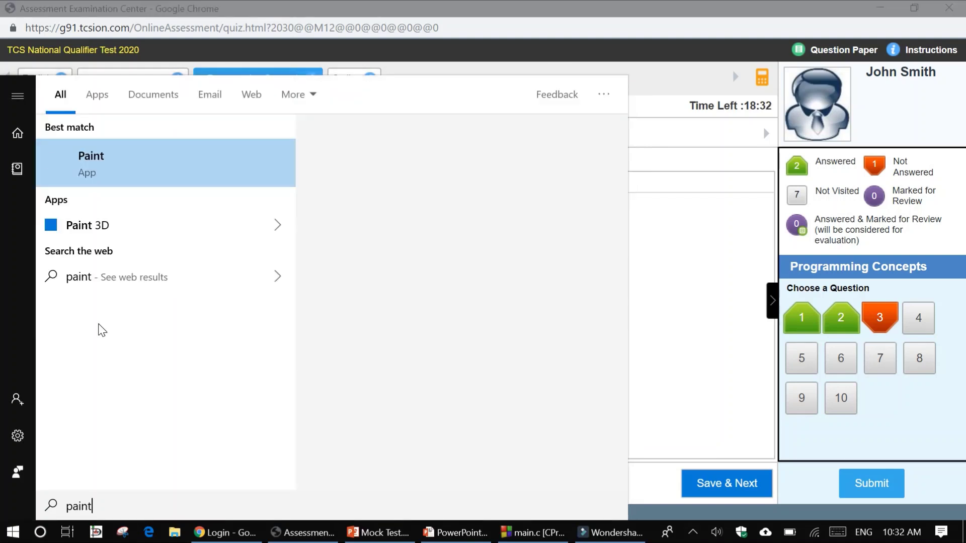
key(Return)
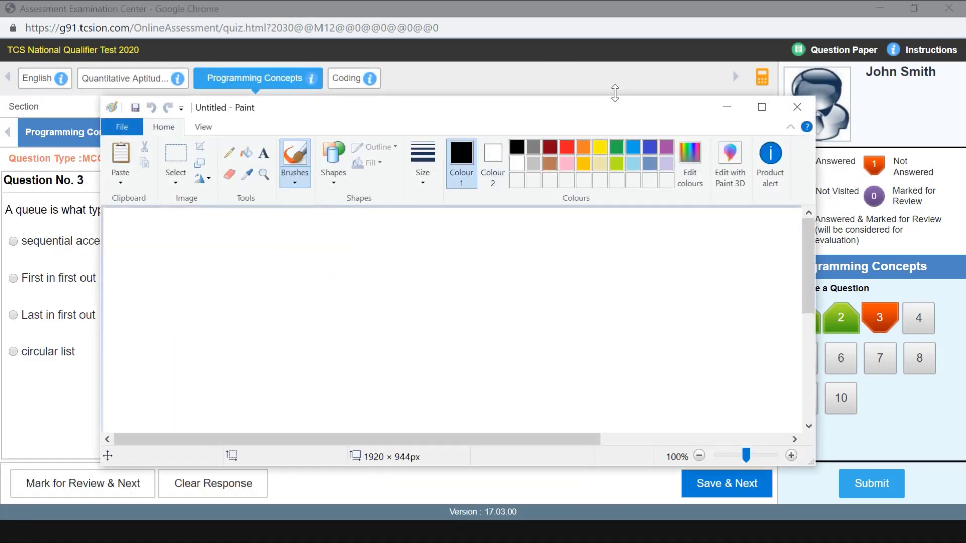
click(762, 106)
Step: Draw the queue's two side walls in green with a thicker pencil line
click(174, 51)
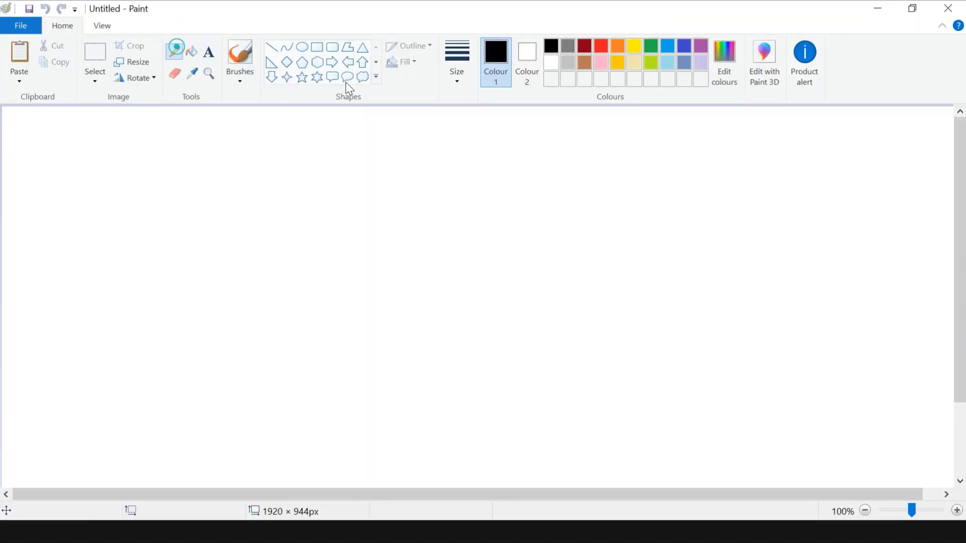
click(602, 46)
click(652, 46)
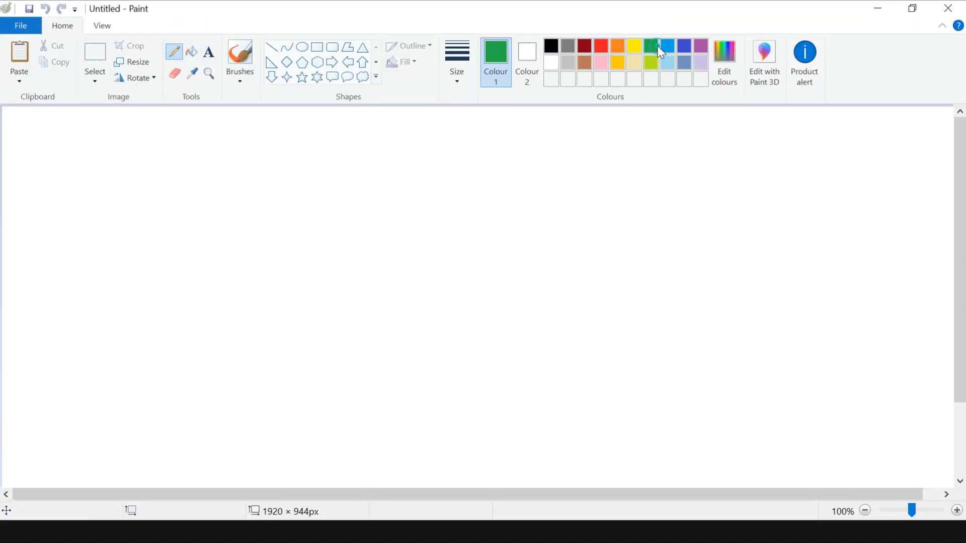
click(469, 81)
click(445, 190)
mouse_move(441, 198)
mouse_down()
mouse_move(460, 196)
mouse_move(447, 431)
mouse_up()
drag(478, 181, 525, 435)
Step: Mark the queue's entries inside it in red
click(606, 44)
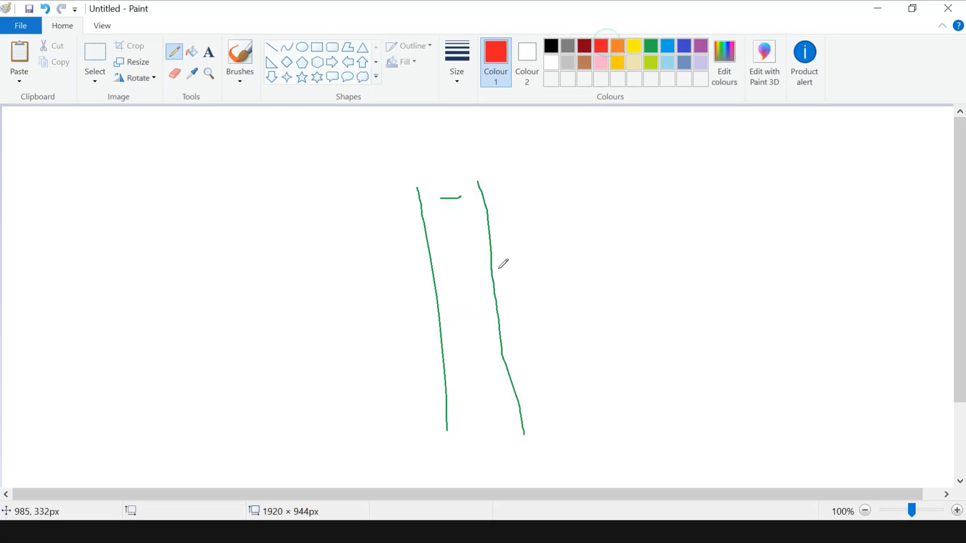
drag(441, 218, 475, 267)
drag(455, 305, 488, 308)
Step: Write the label 'FIFO' in black beside the queue
click(552, 43)
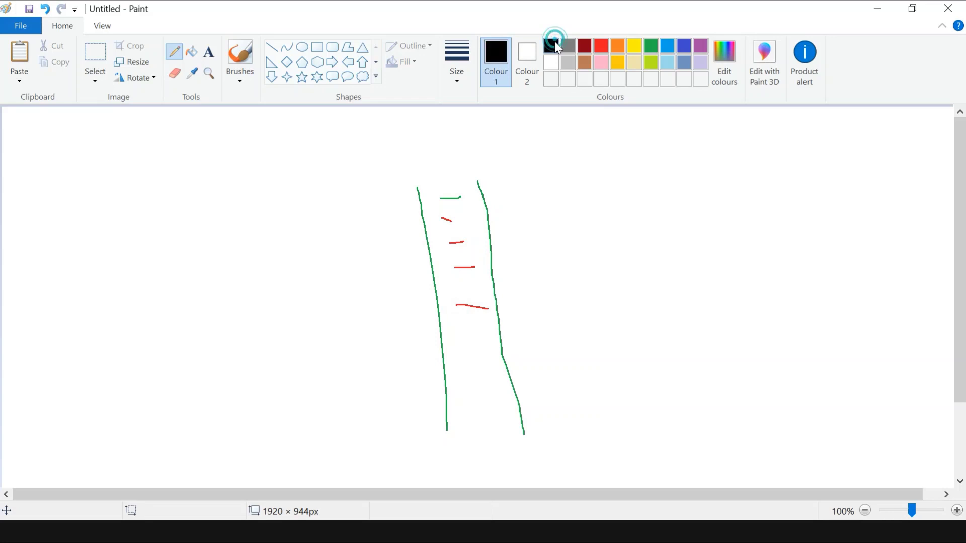
drag(462, 188, 463, 198)
mouse_move(538, 206)
mouse_down()
mouse_move(545, 180)
mouse_move(543, 226)
mouse_up()
mouse_move(570, 185)
mouse_down()
mouse_move(572, 212)
mouse_move(585, 212)
mouse_move(582, 185)
mouse_up()
mouse_move(610, 227)
mouse_down()
mouse_move(597, 178)
mouse_move(617, 178)
mouse_move(620, 207)
mouse_up()
drag(640, 174, 638, 177)
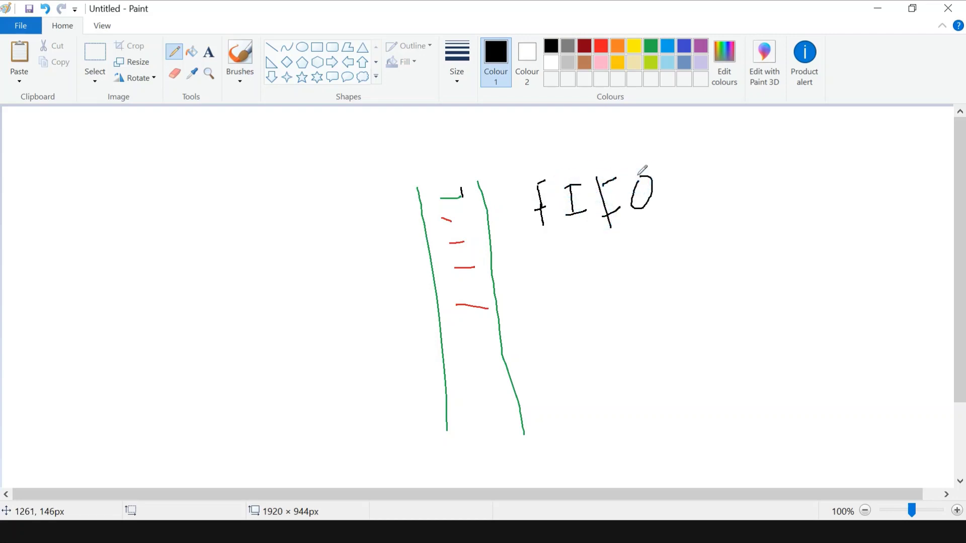
Step: Answer Question 3 with 'First in first out', save it, and pick 'free' on Question 4
key(alt+Tab)
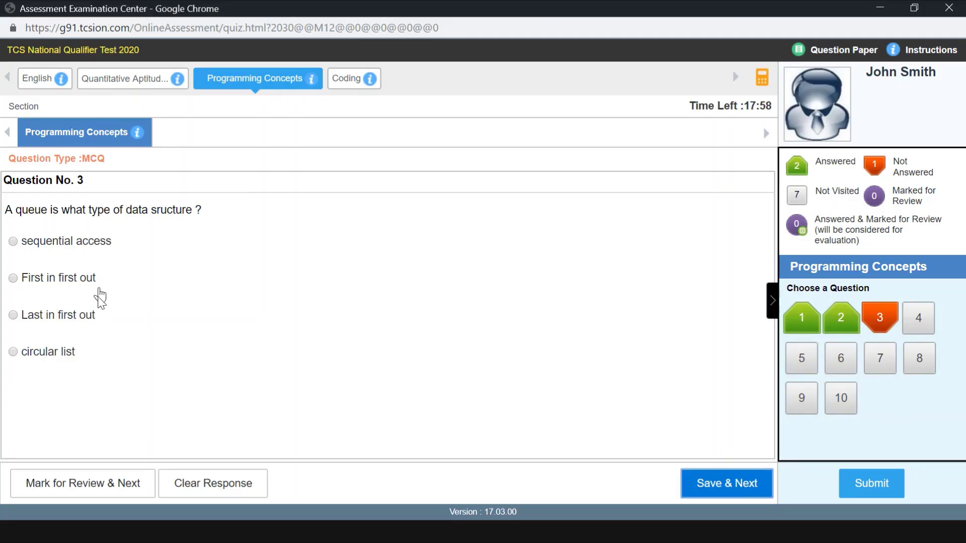
click(66, 285)
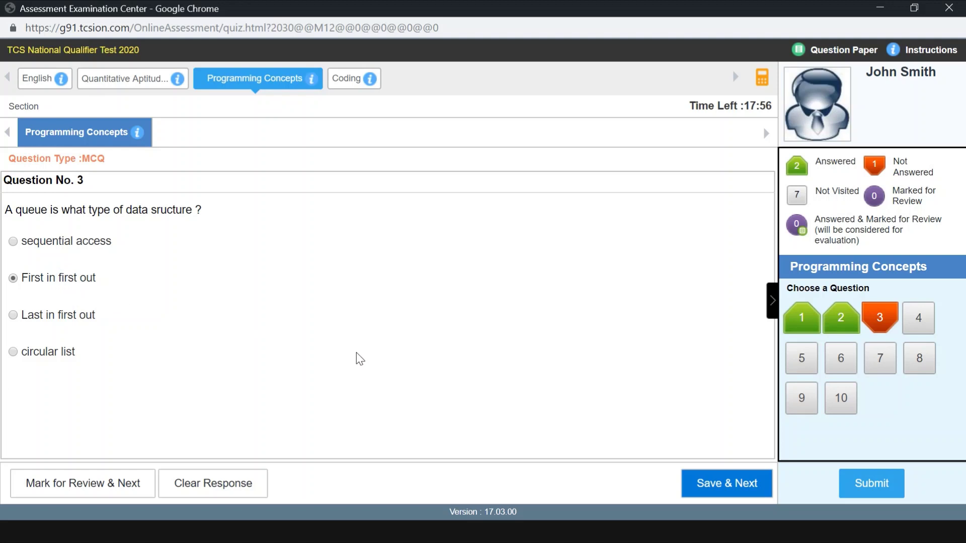
click(713, 482)
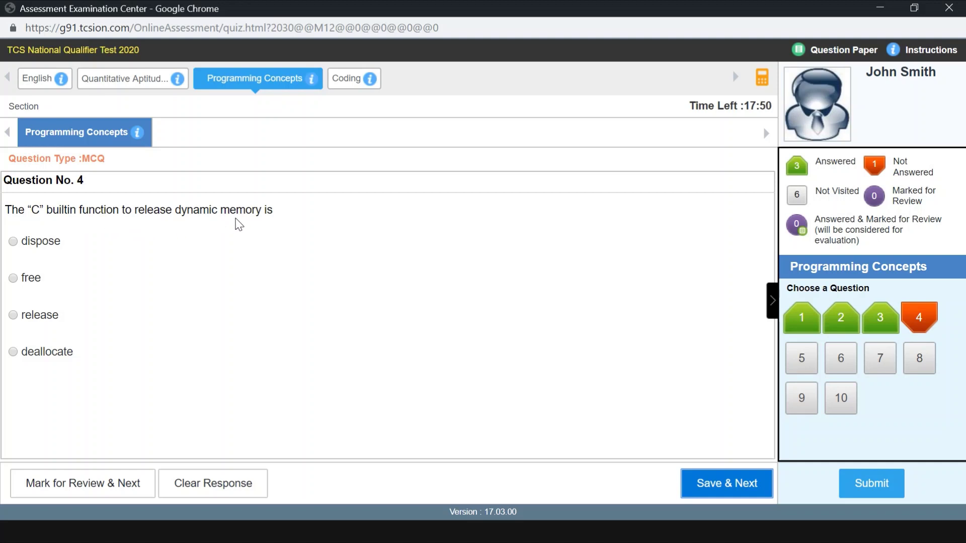
click(13, 278)
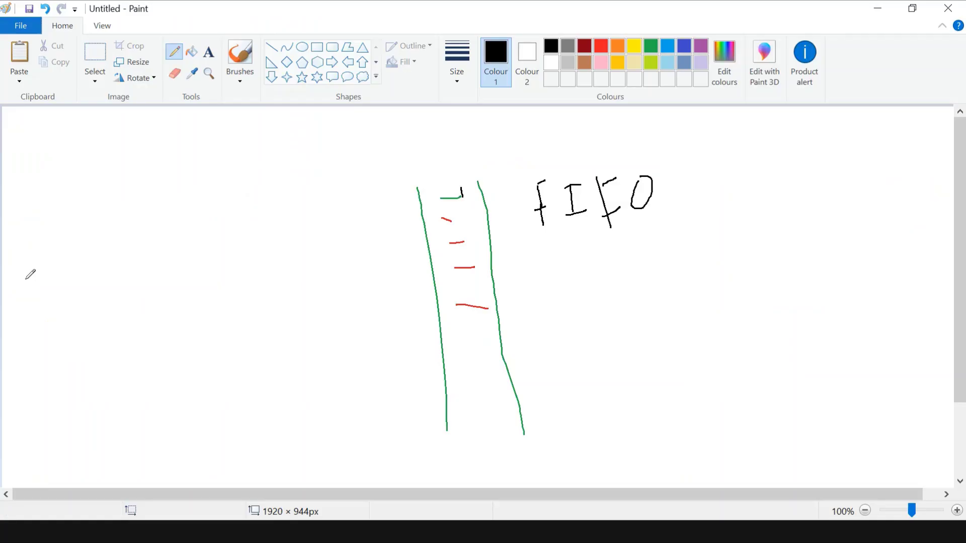
Step: Clear the FIFO sketch and handwrite 'calloc' and 'malloc' in black pencil
click(553, 49)
key(ctrl+a)
key(Delete)
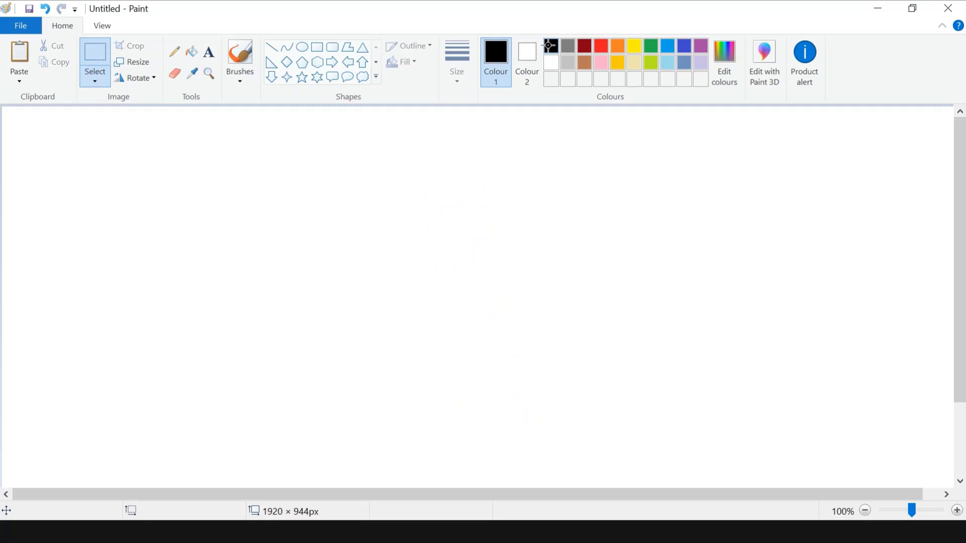
click(174, 52)
click(150, 184)
mouse_move(149, 184)
mouse_down()
mouse_move(163, 197)
mouse_move(176, 183)
mouse_move(196, 206)
mouse_up()
mouse_move(204, 157)
mouse_down()
mouse_move(210, 198)
mouse_move(227, 168)
mouse_move(255, 179)
mouse_up()
mouse_move(217, 271)
mouse_down()
mouse_move(232, 257)
mouse_move(291, 249)
mouse_move(309, 233)
mouse_move(322, 243)
mouse_up()
drag(327, 199, 340, 242)
drag(343, 193, 362, 224)
mouse_move(393, 195)
mouse_down()
mouse_move(421, 200)
mouse_move(518, 181)
mouse_up()
Step: Draw a red arrow from malloc to the word 'Dynamic'
click(607, 46)
mouse_move(510, 177)
mouse_down()
mouse_move(514, 188)
mouse_move(563, 197)
mouse_move(584, 181)
mouse_up()
mouse_move(588, 200)
mouse_down()
mouse_move(596, 187)
mouse_move(604, 201)
mouse_move(633, 177)
mouse_move(673, 181)
mouse_move(671, 164)
mouse_move(689, 171)
mouse_up()
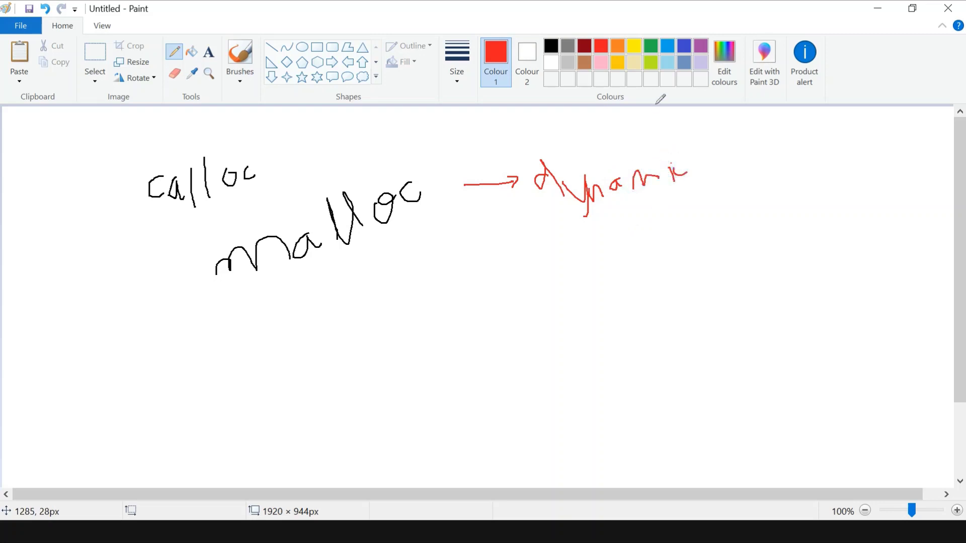
Step: In green, write 'free', circle 34, underline both words, and link free to the circle
click(650, 46)
mouse_move(553, 330)
mouse_down()
mouse_move(555, 373)
mouse_move(555, 353)
mouse_move(574, 335)
mouse_move(624, 340)
mouse_move(618, 332)
mouse_up()
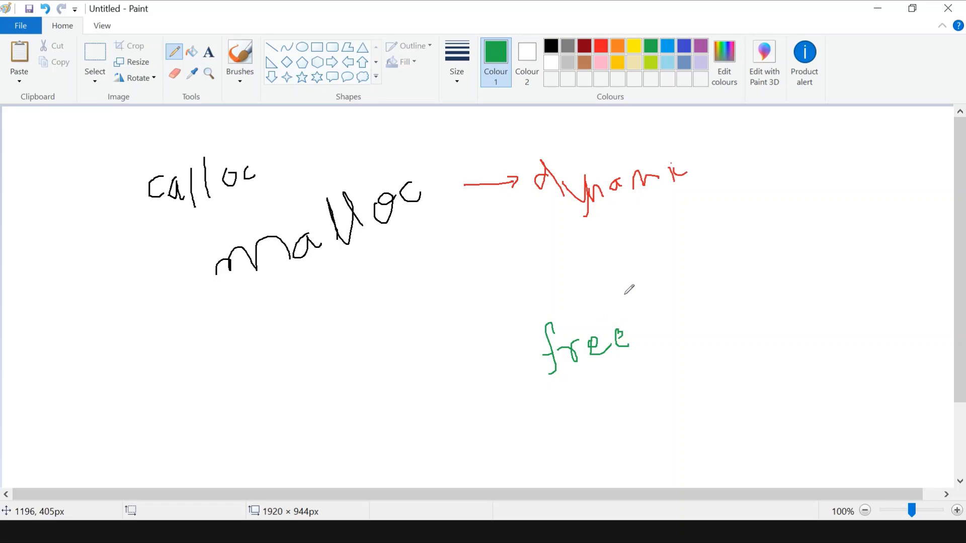
mouse_move(756, 175)
mouse_down()
mouse_move(760, 219)
mouse_move(804, 245)
mouse_move(825, 151)
mouse_move(760, 167)
mouse_move(783, 205)
mouse_move(797, 192)
mouse_move(789, 214)
mouse_move(797, 216)
mouse_up()
mouse_move(792, 211)
mouse_down()
mouse_move(794, 222)
mouse_move(801, 215)
mouse_up()
mouse_move(801, 215)
mouse_down()
mouse_move(812, 212)
mouse_move(807, 220)
mouse_up()
drag(542, 210, 673, 199)
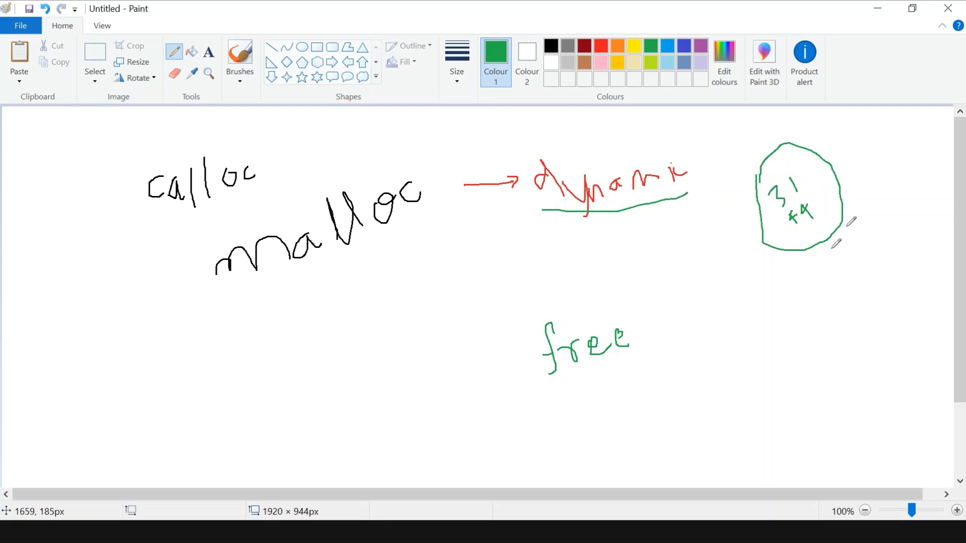
drag(547, 394, 643, 337)
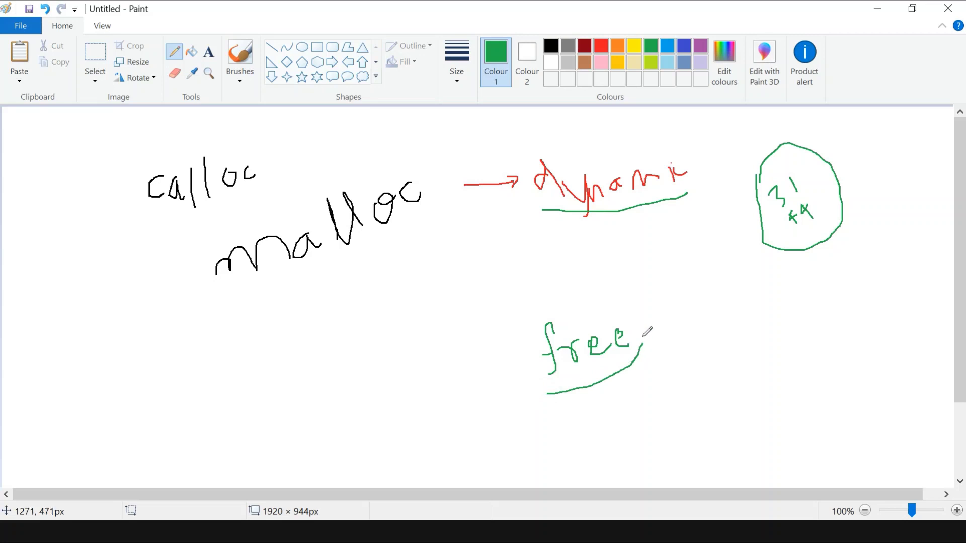
drag(758, 199, 638, 332)
drag(744, 163, 866, 209)
drag(773, 284, 809, 142)
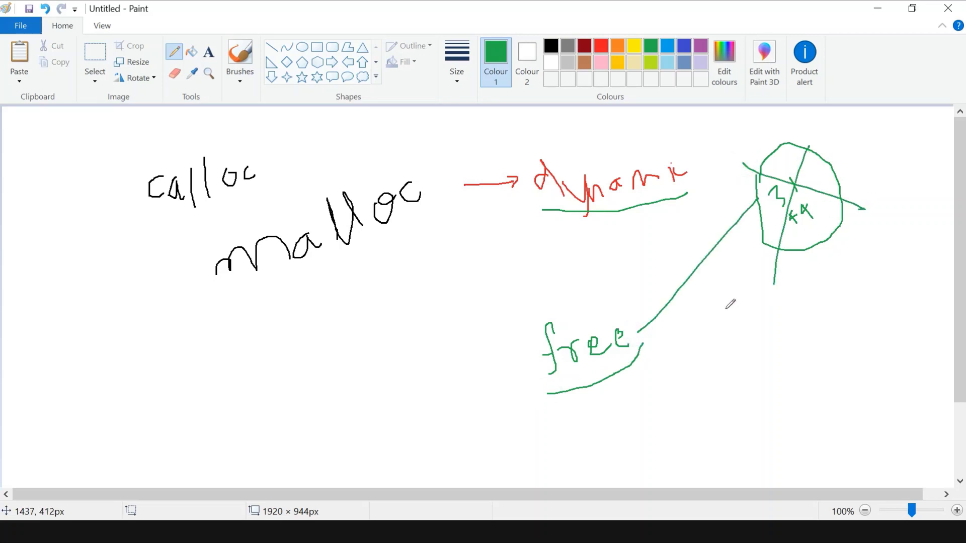
key(alt+Tab)
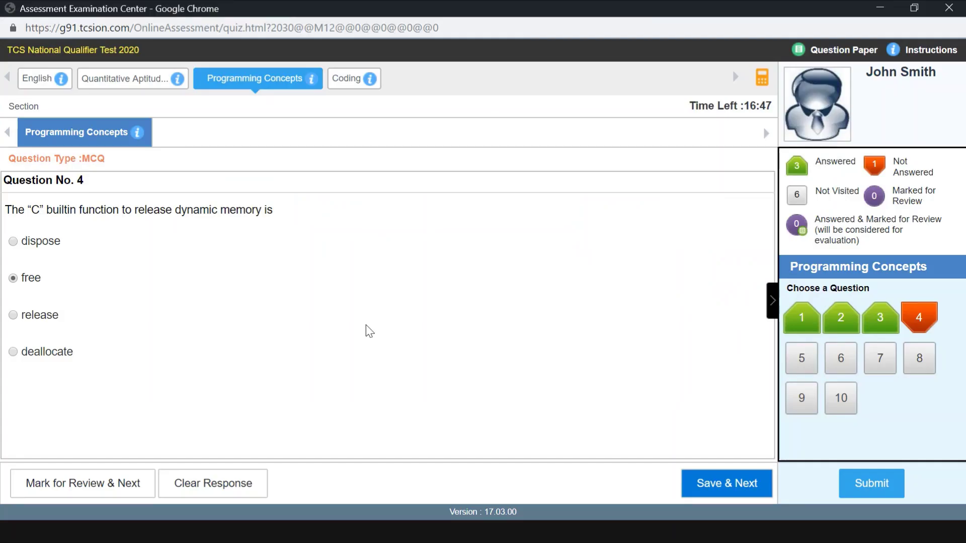
Step: Save 'free' for Question 4, then select 'stderr' on Question 5
click(711, 486)
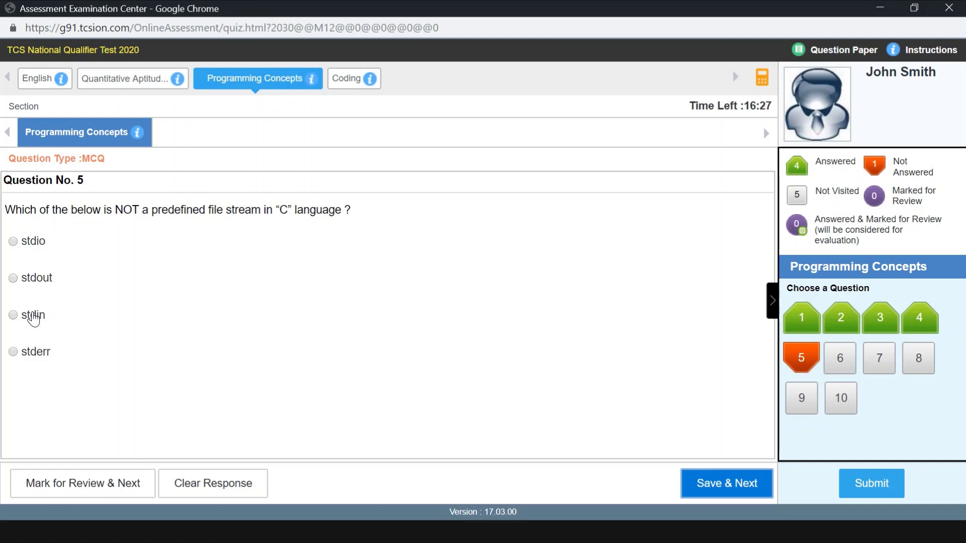
click(29, 353)
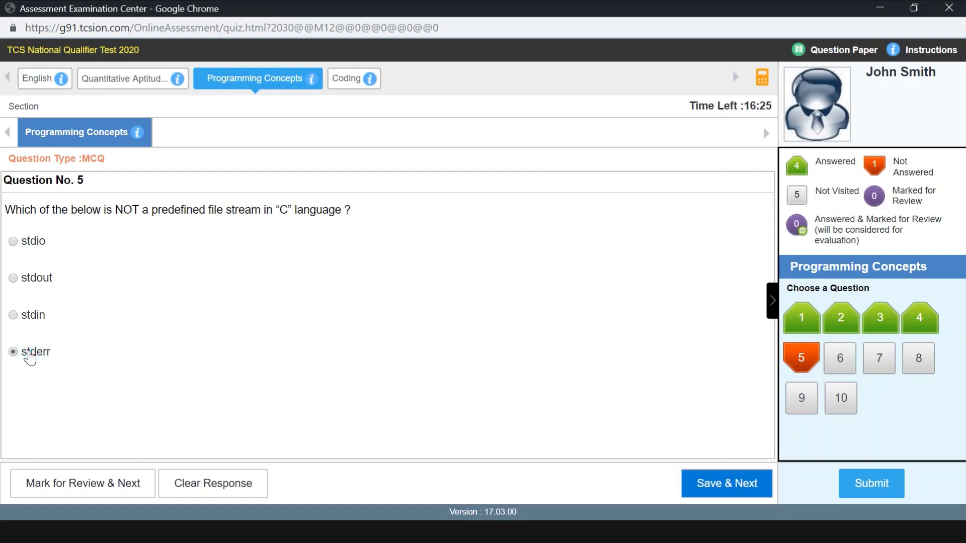